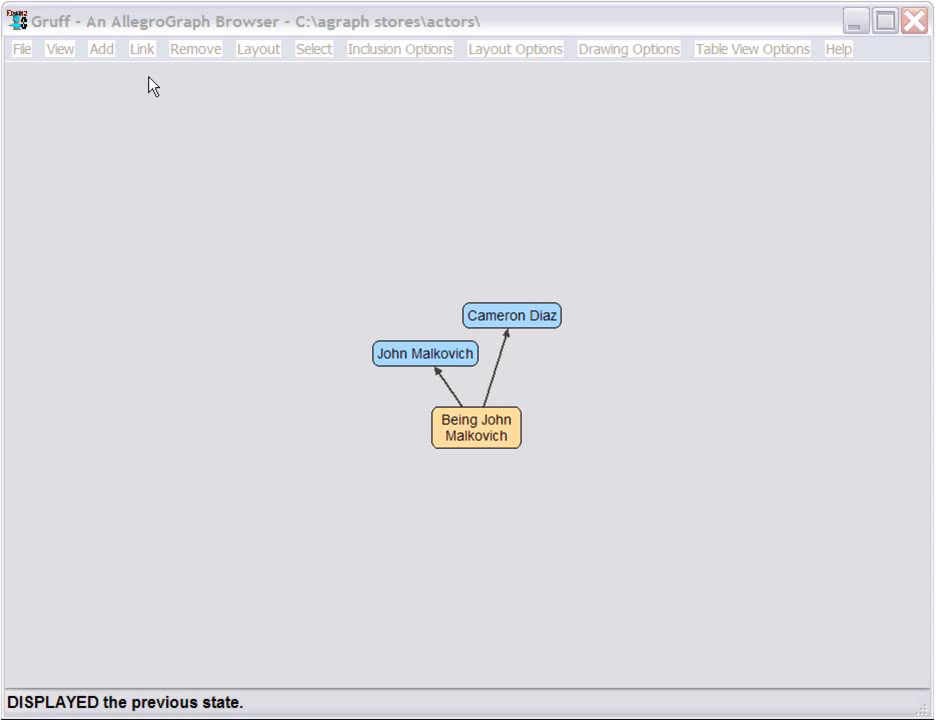
left_click(145, 52)
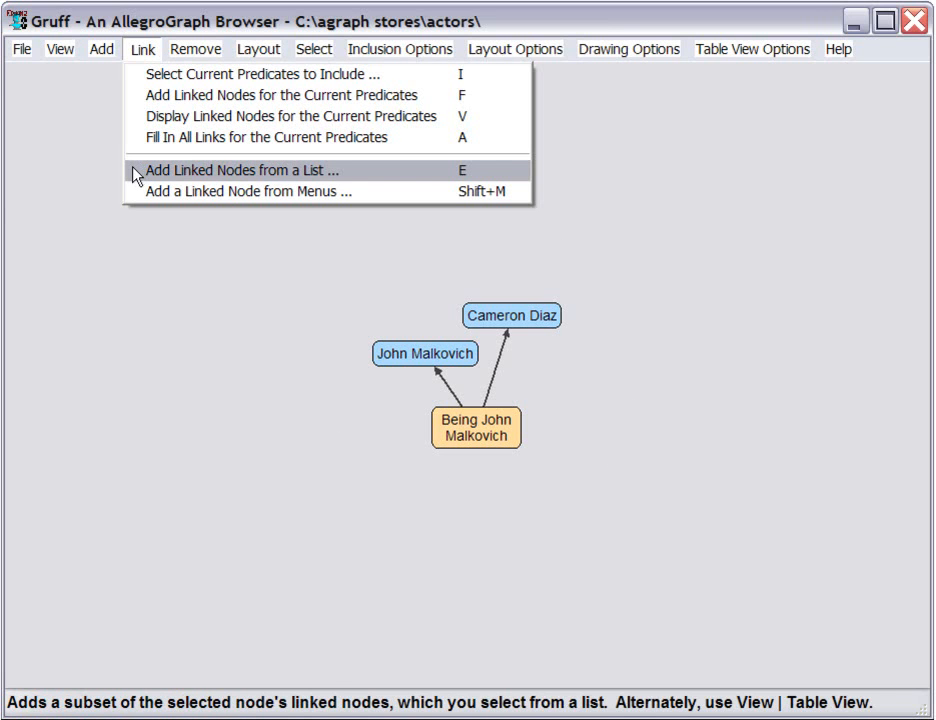
left_click(132, 230)
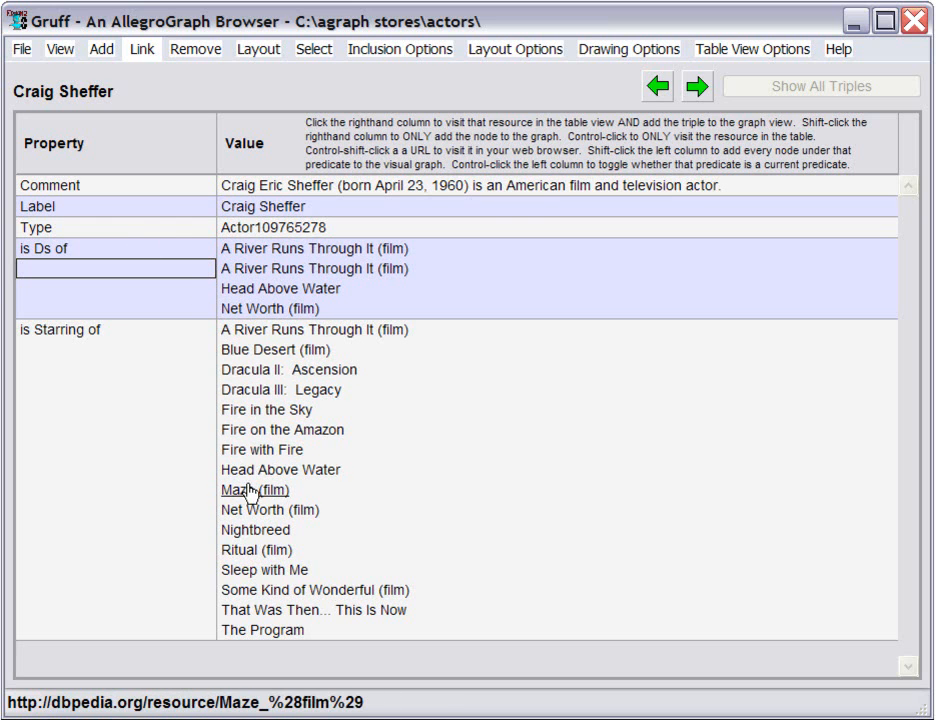
key("g")
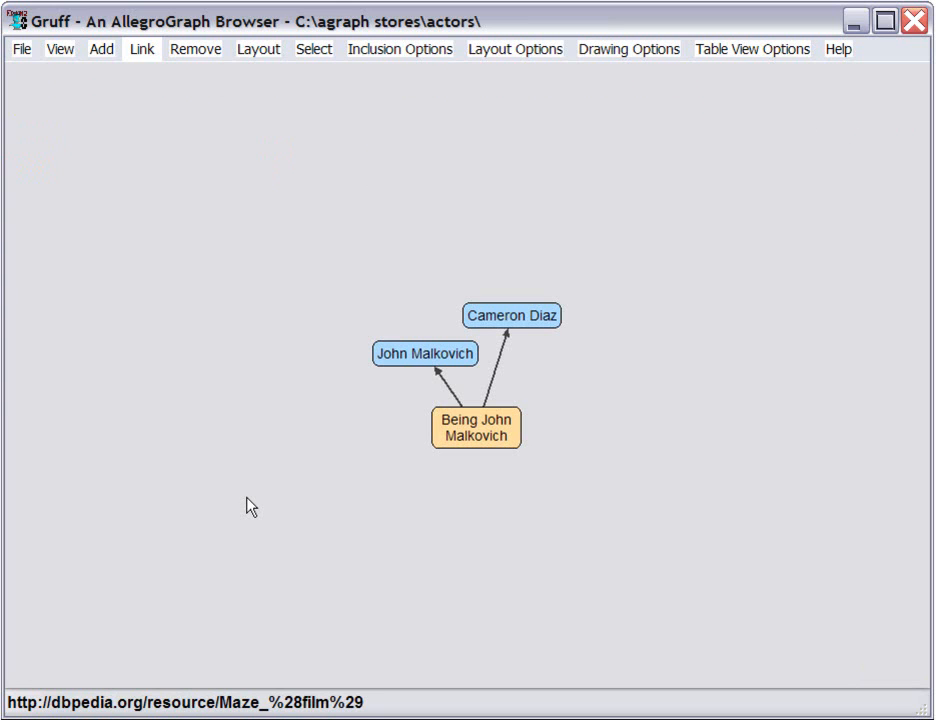
Show the John Malkovich node's properties in the table view and return to the graph view
left_click(396, 362)
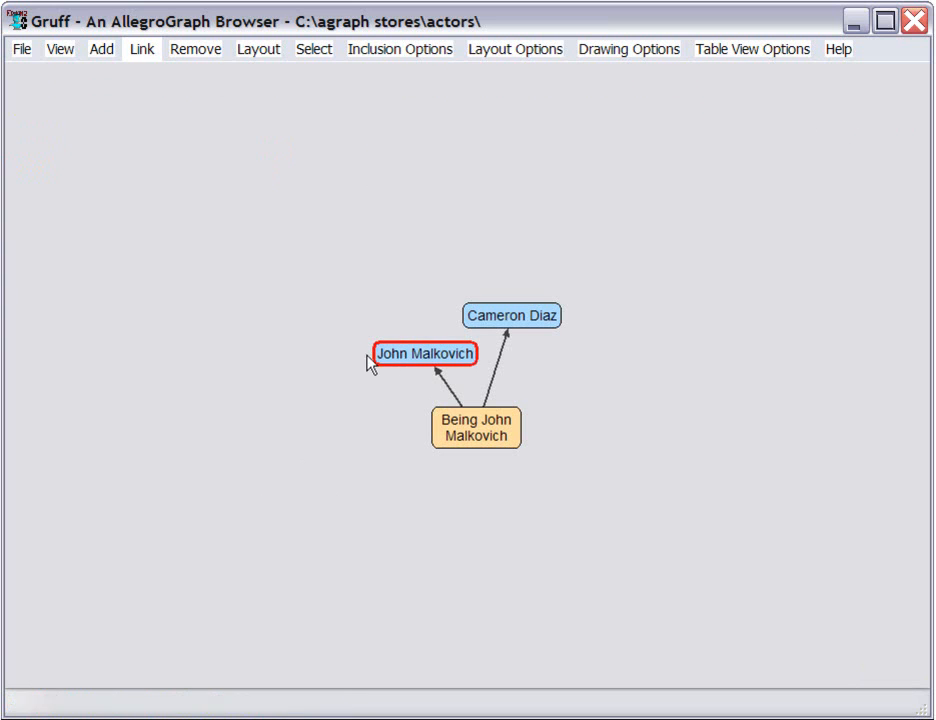
left_click(58, 55)
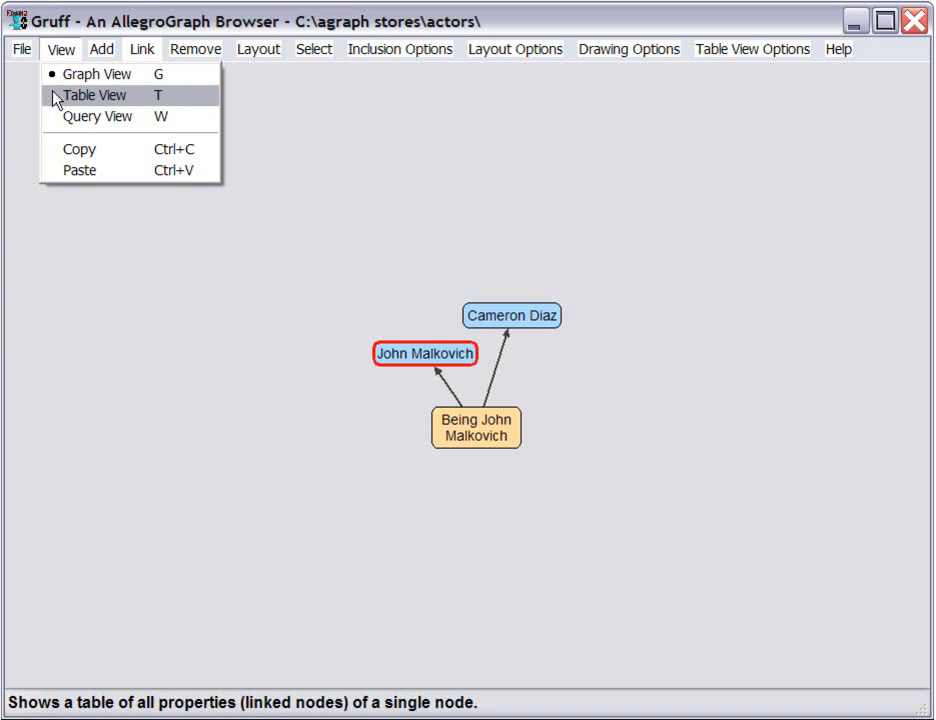
left_click(56, 101)
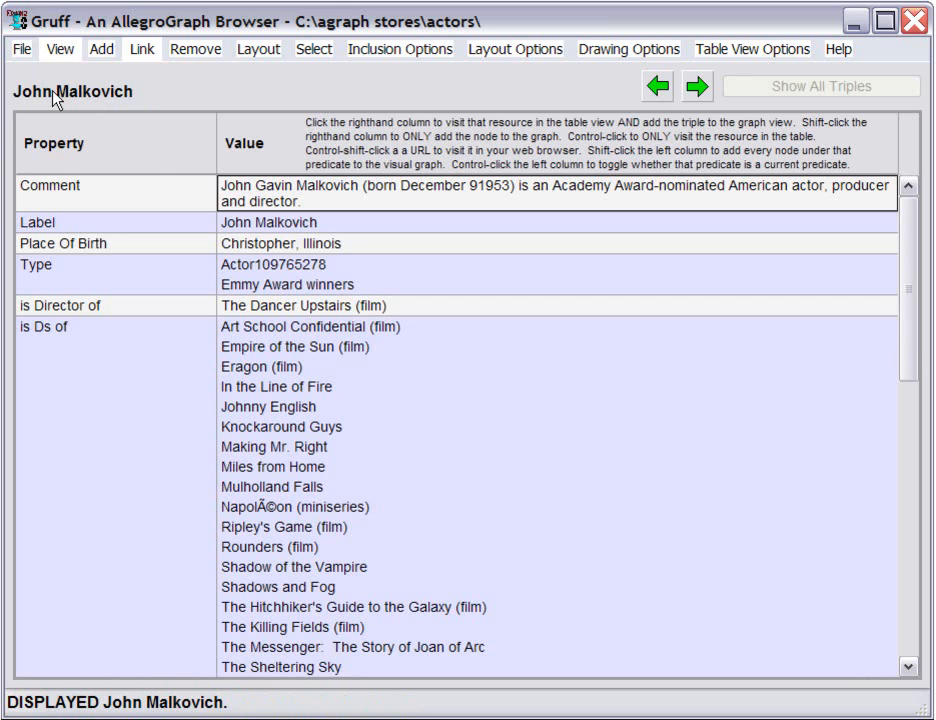
left_click(59, 55)
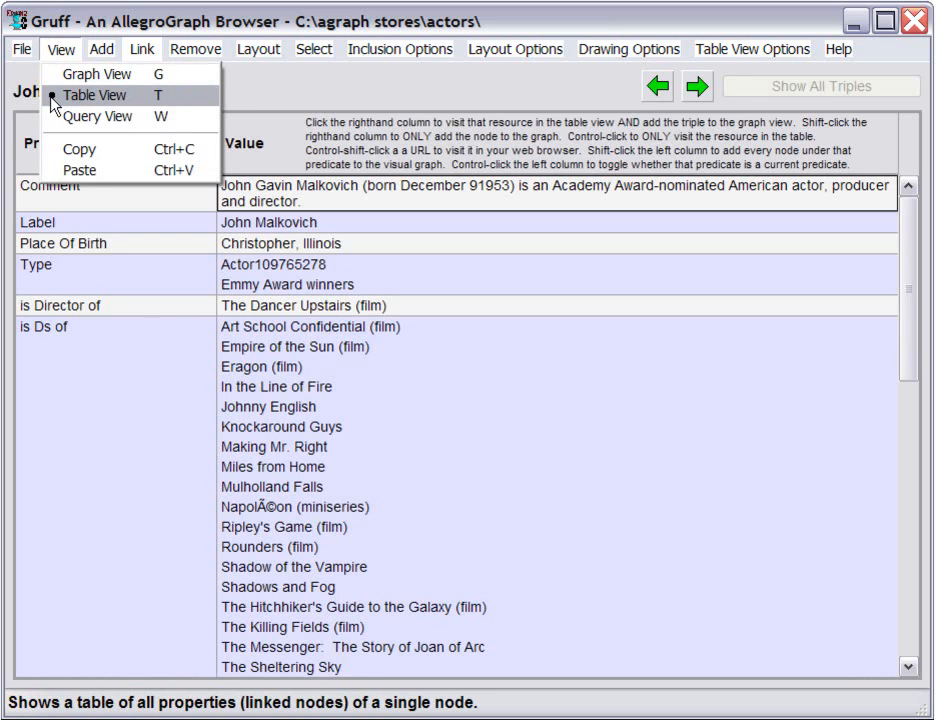
left_click(52, 100)
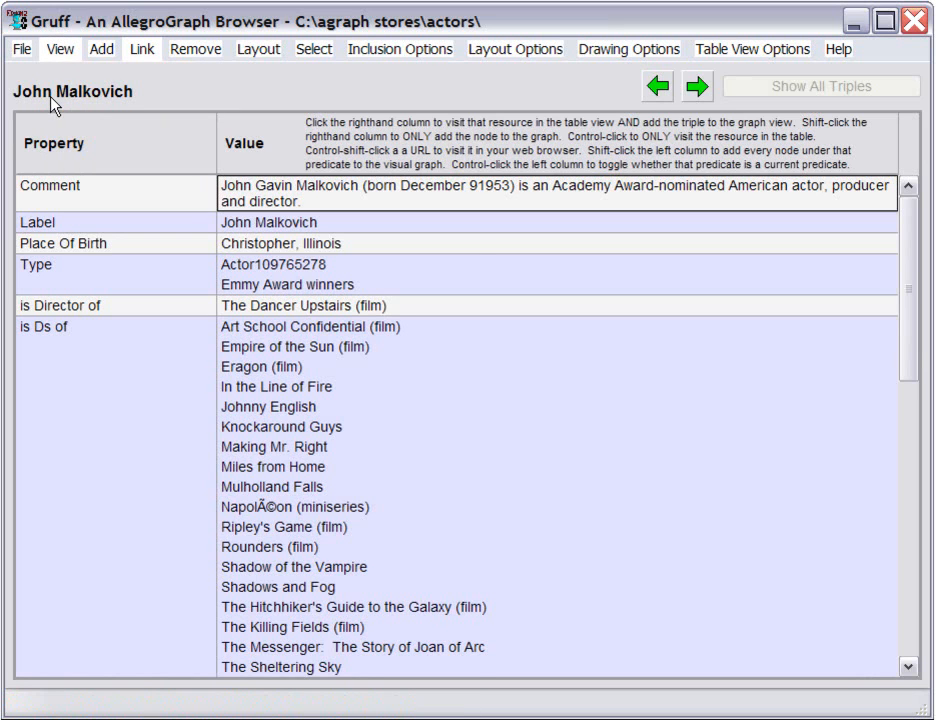
key("g")
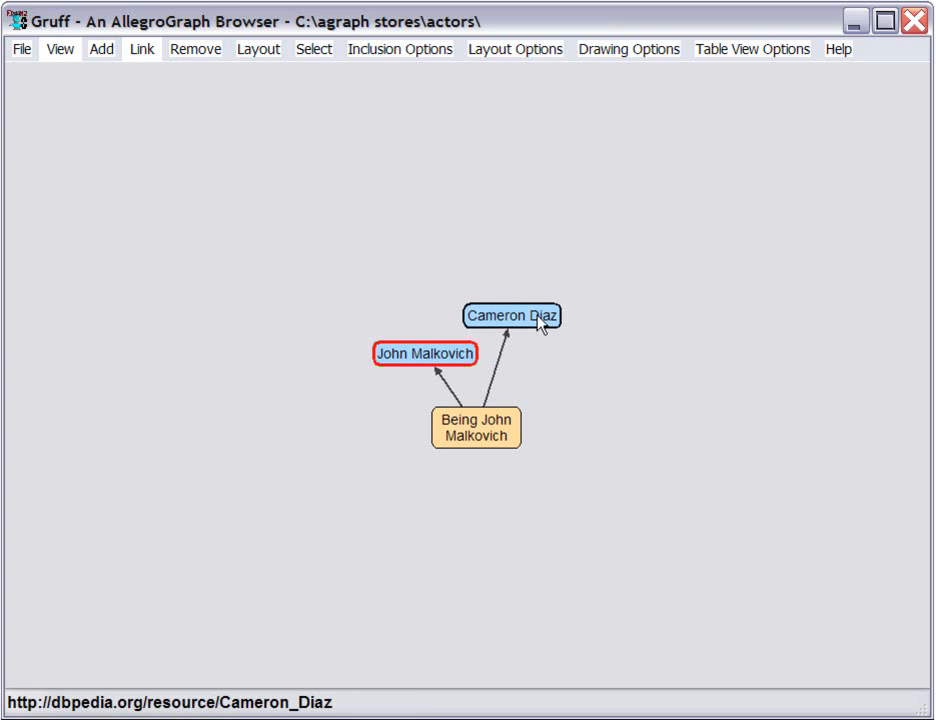
From Cameron Diaz's property table, add Head Above Water and its Ds actor Craig Sheffer to the graph, and return to the graph view
mouse_move(541, 322)
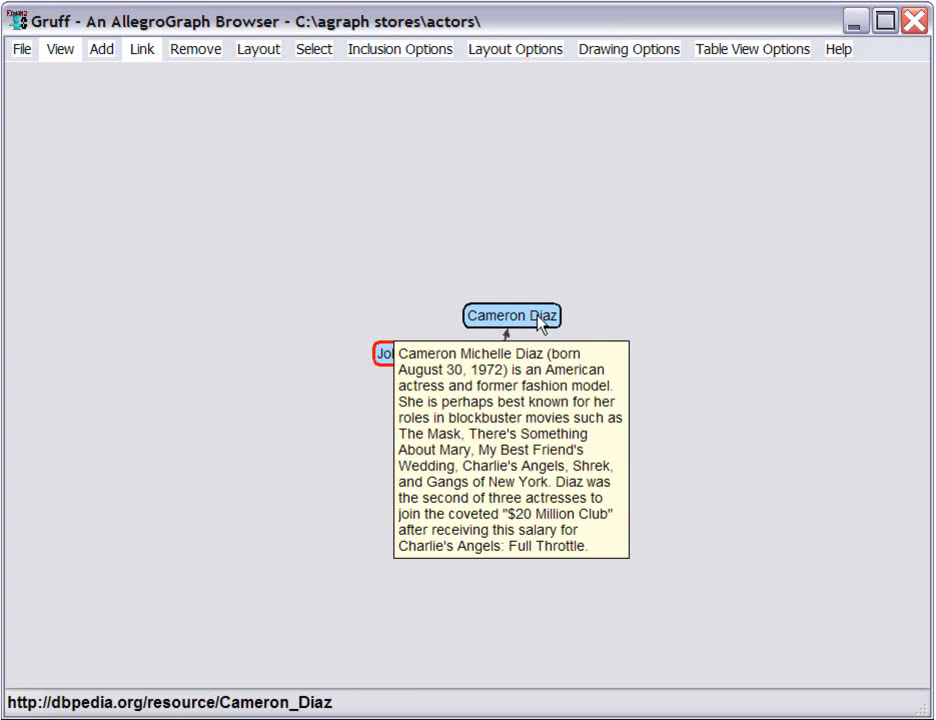
left_click(541, 322)
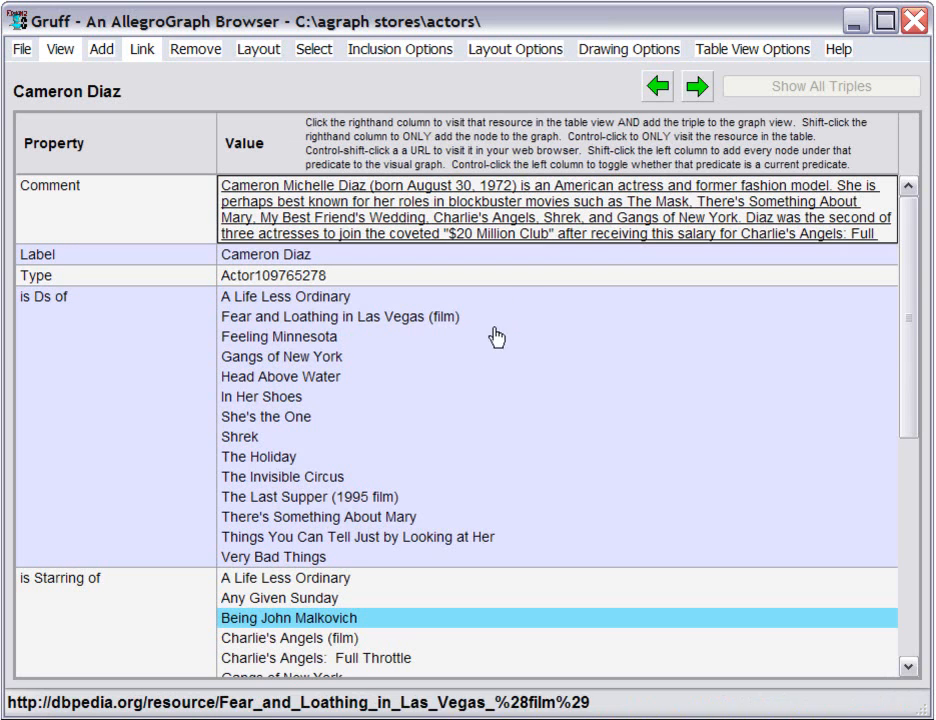
left_click(318, 382)
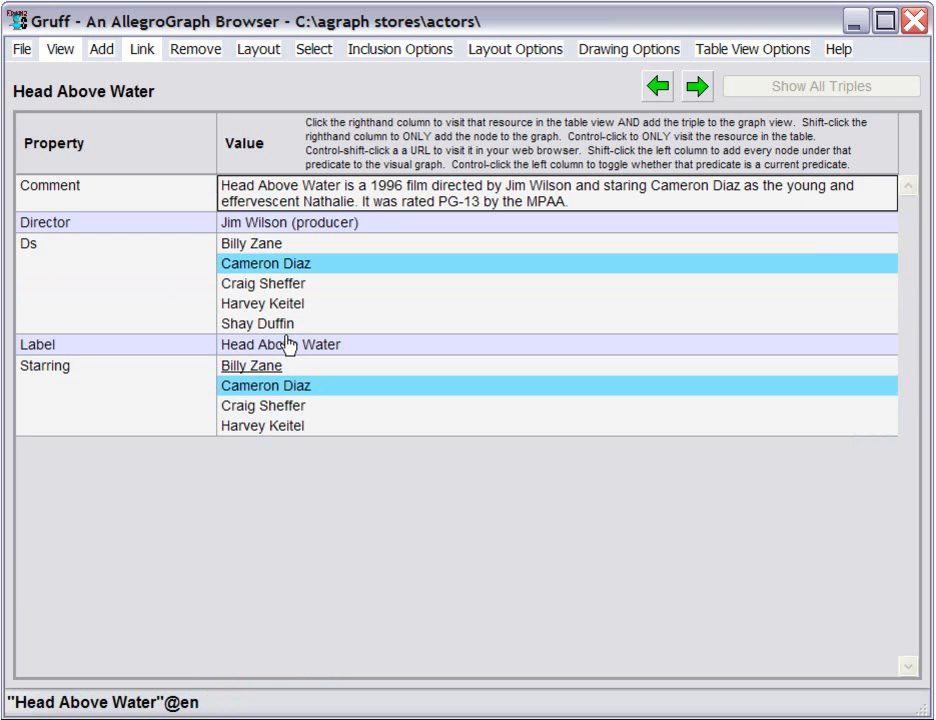
left_click(276, 287)
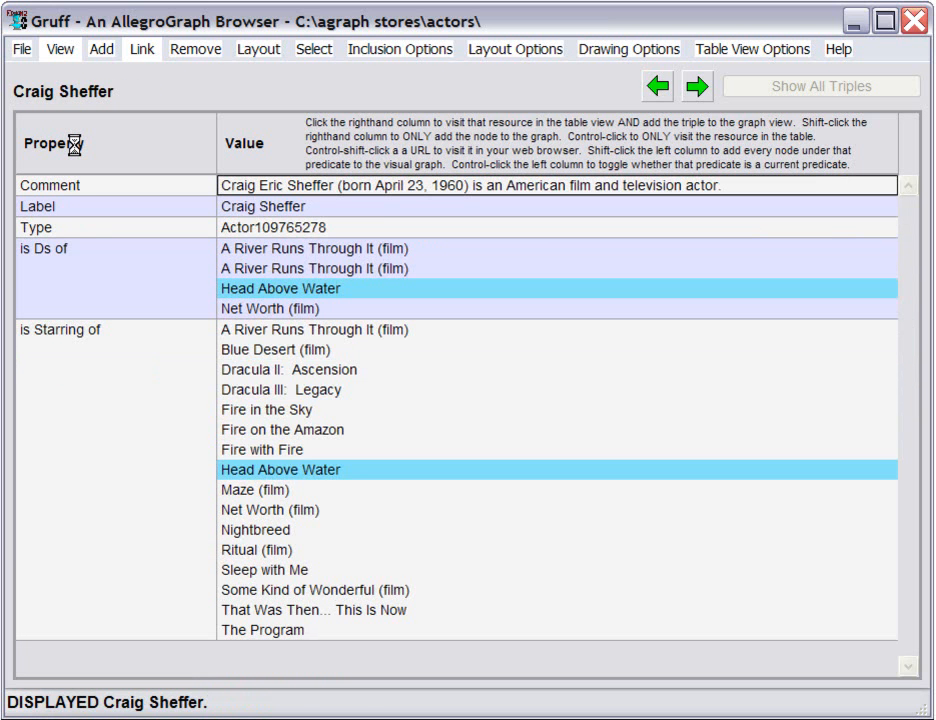
key("g")
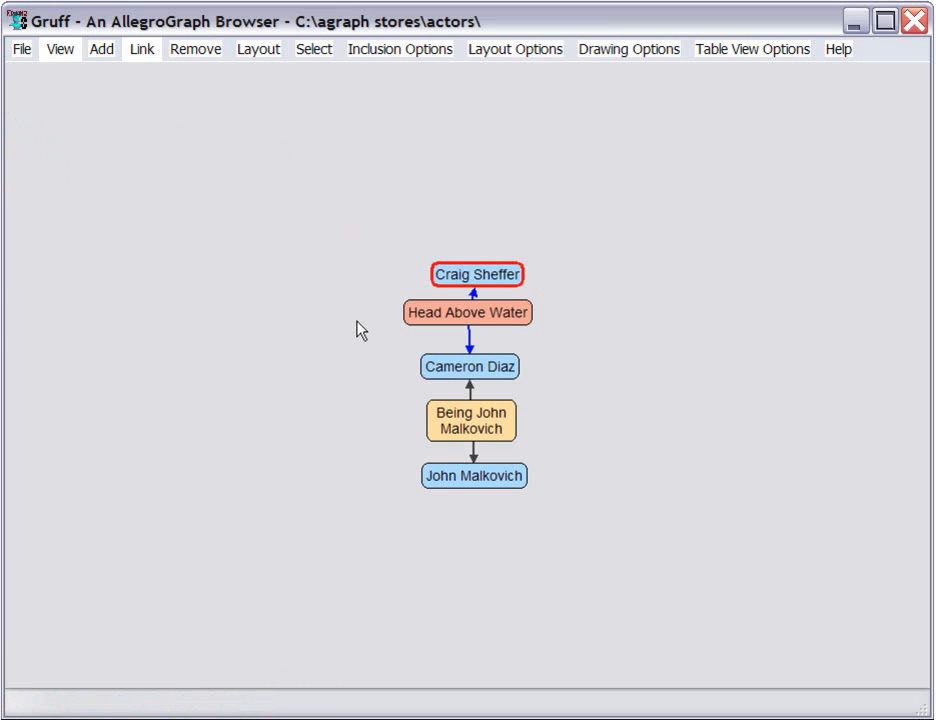
From Craig Sheffer's property table, add only Dracula II: Ascension, Dracula III: Legacy and Nightbreed to the graph, and show the graph
key("t")
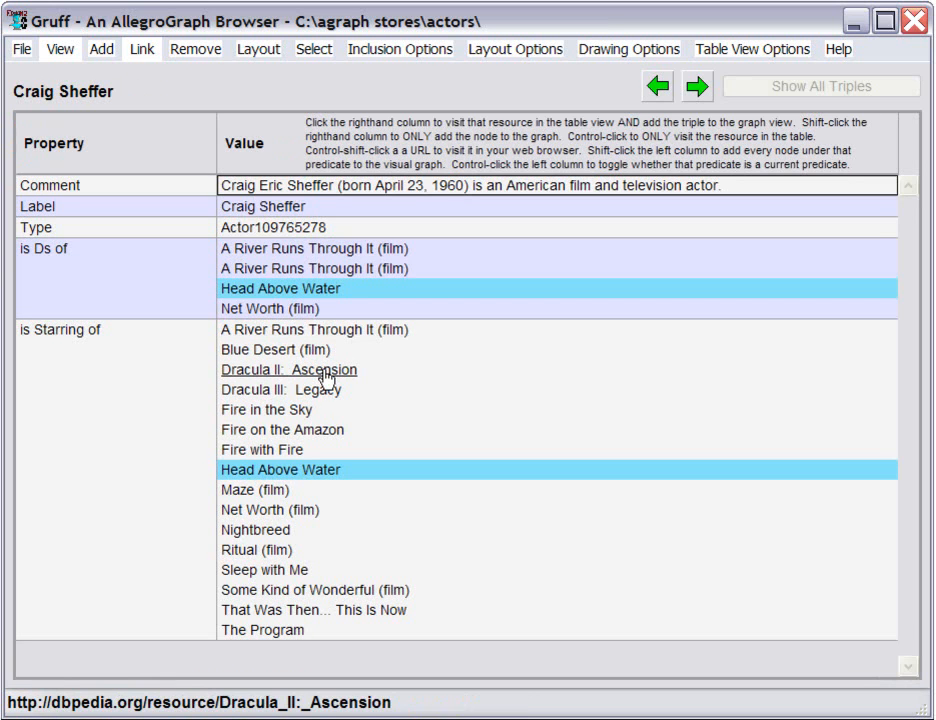
left_click(325, 373, "shift")
left_click(318, 388, "shift")
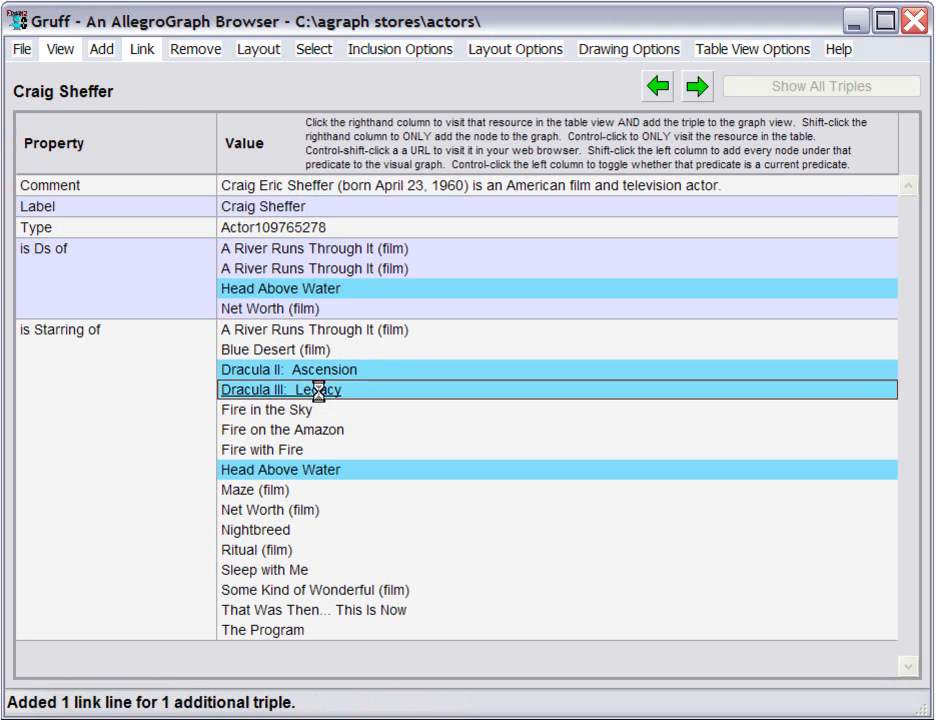
left_click(278, 529, "shift")
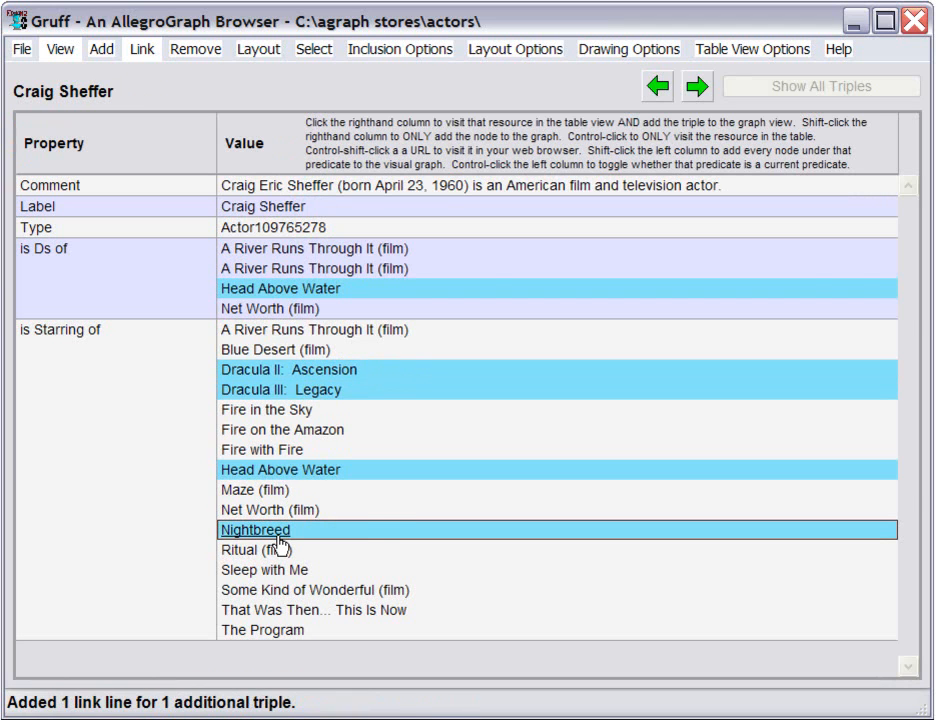
key("g")
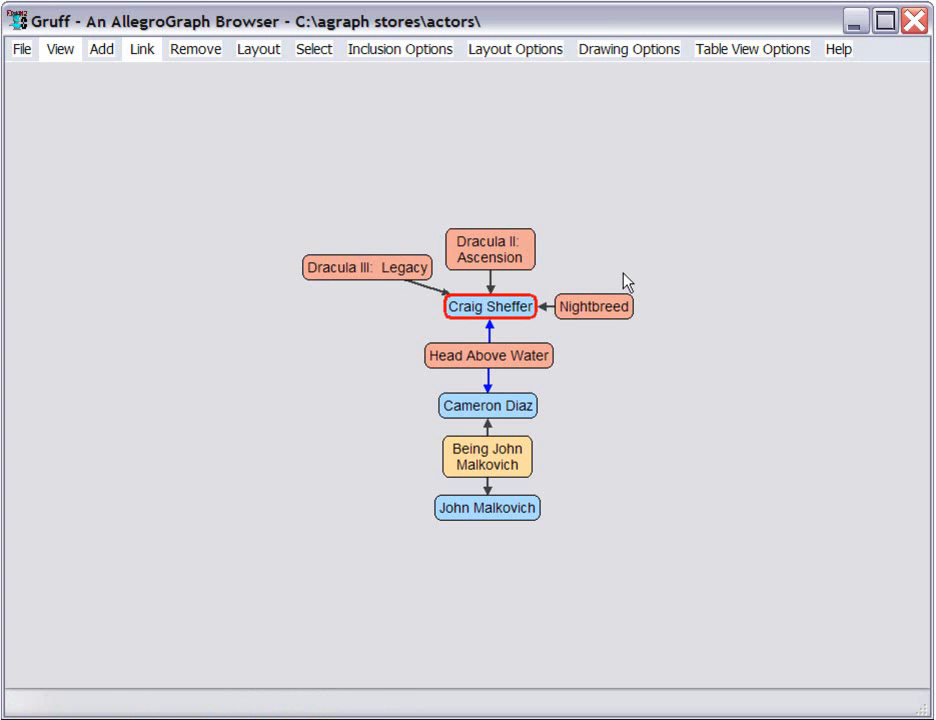
Add every node under the "is Ds of" property in Craig Sheffer's table to the graph, and return to the graph view
key("t")
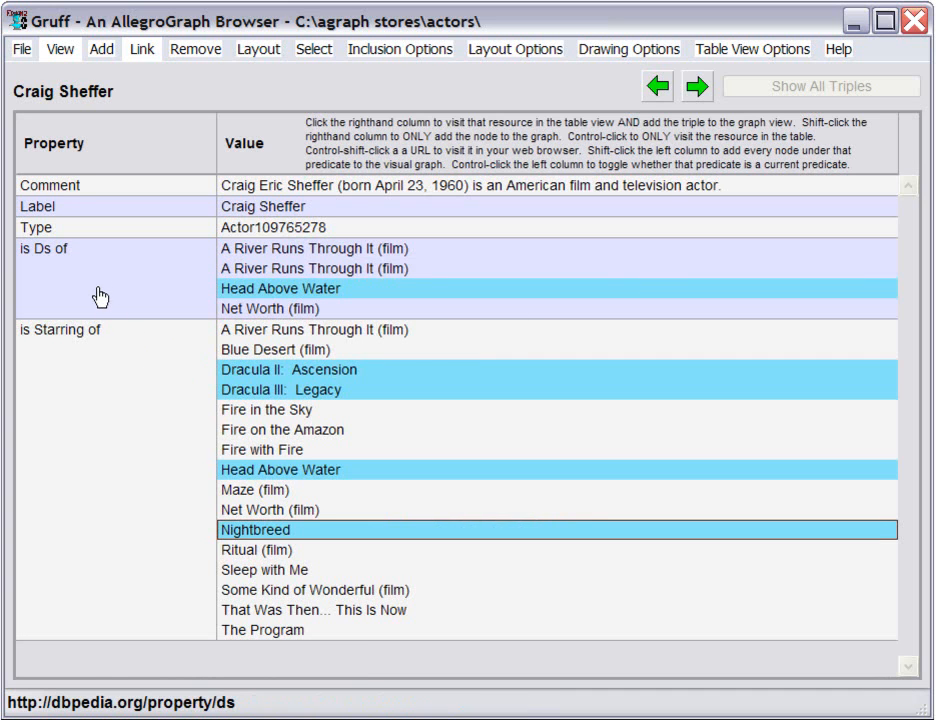
left_click(75, 270, "shift")
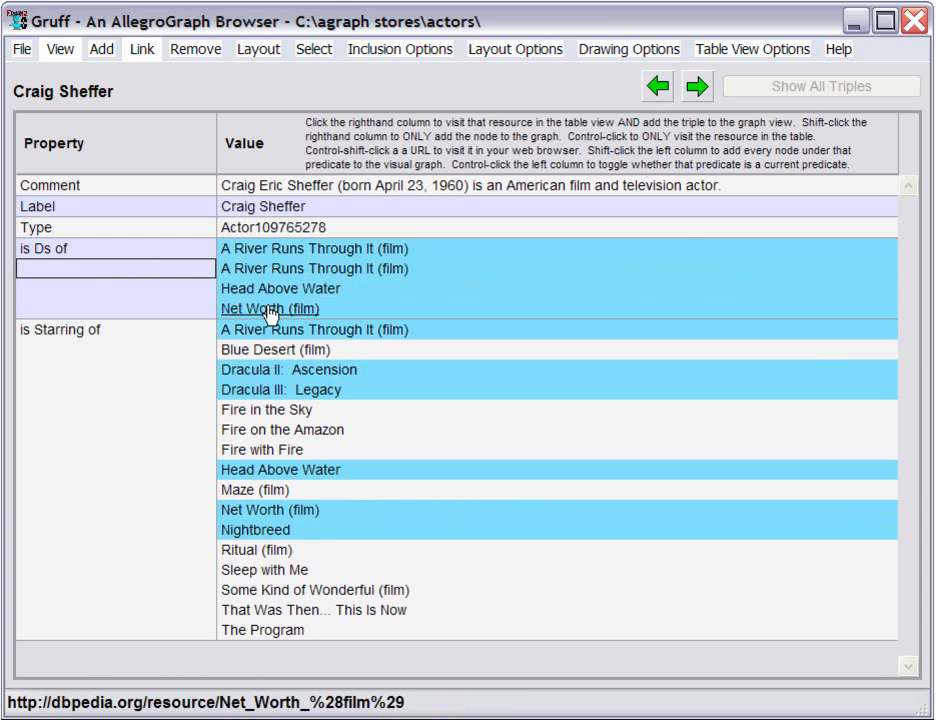
key("t")
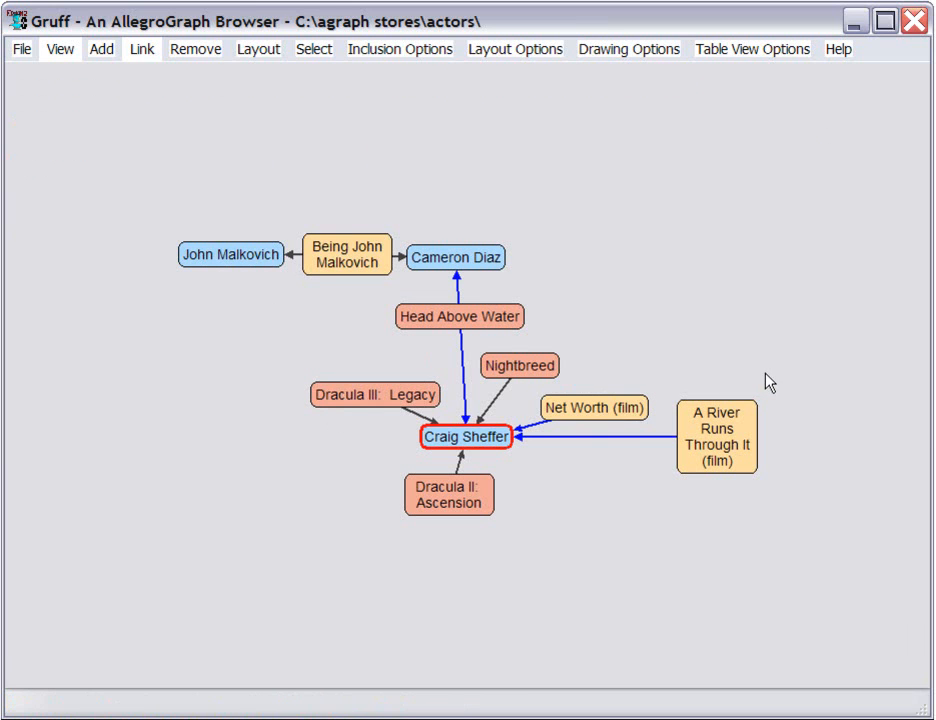
Add Craig Sheffer's linked nodes from a list: Fire in the Sky, Fire on the Amazon, Some Kind of Wonderful (film) and the whole Ds predicate
left_click(145, 58)
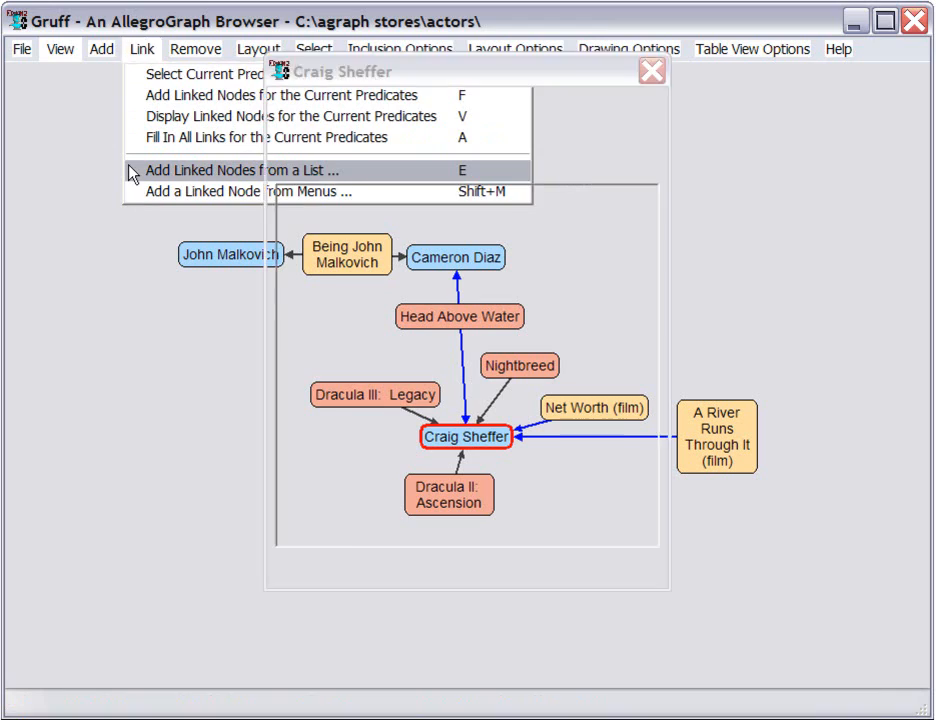
left_click(200, 170)
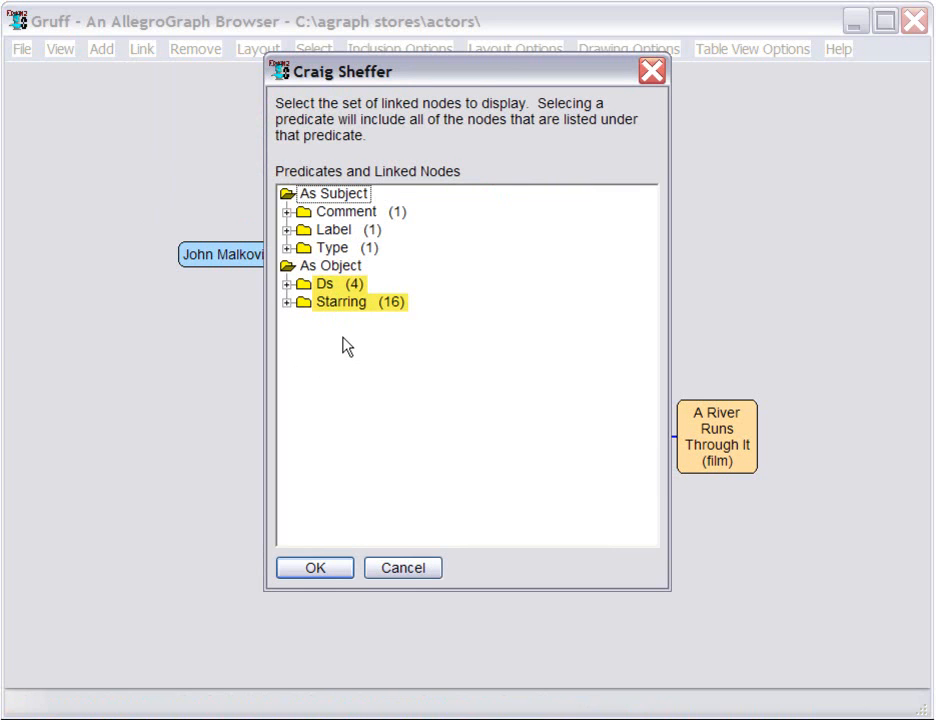
left_click(287, 302)
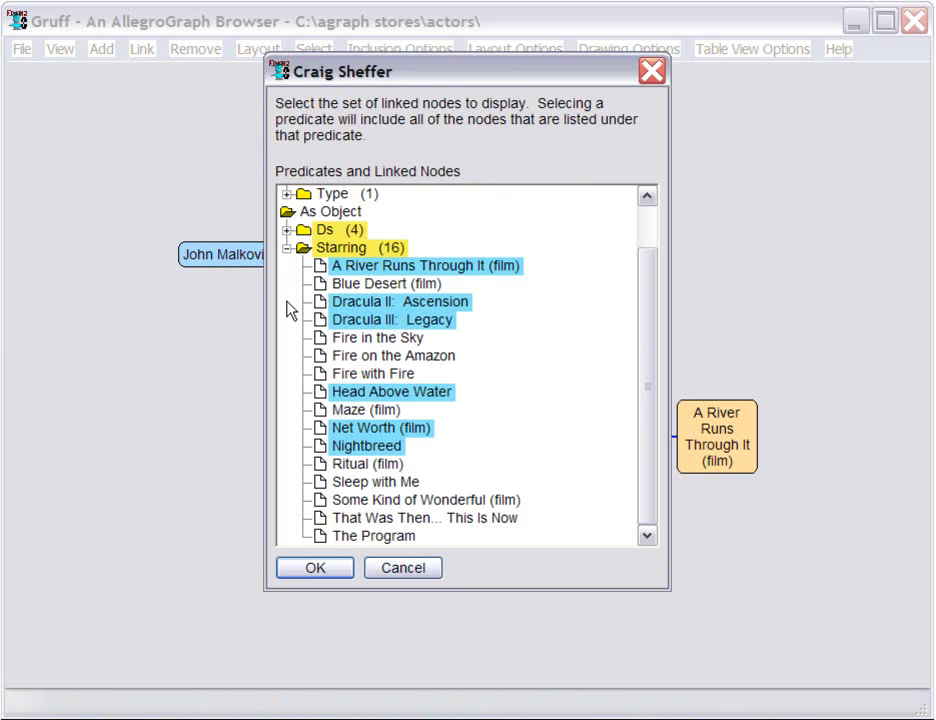
left_click(352, 340)
left_click(354, 358, "ctrl")
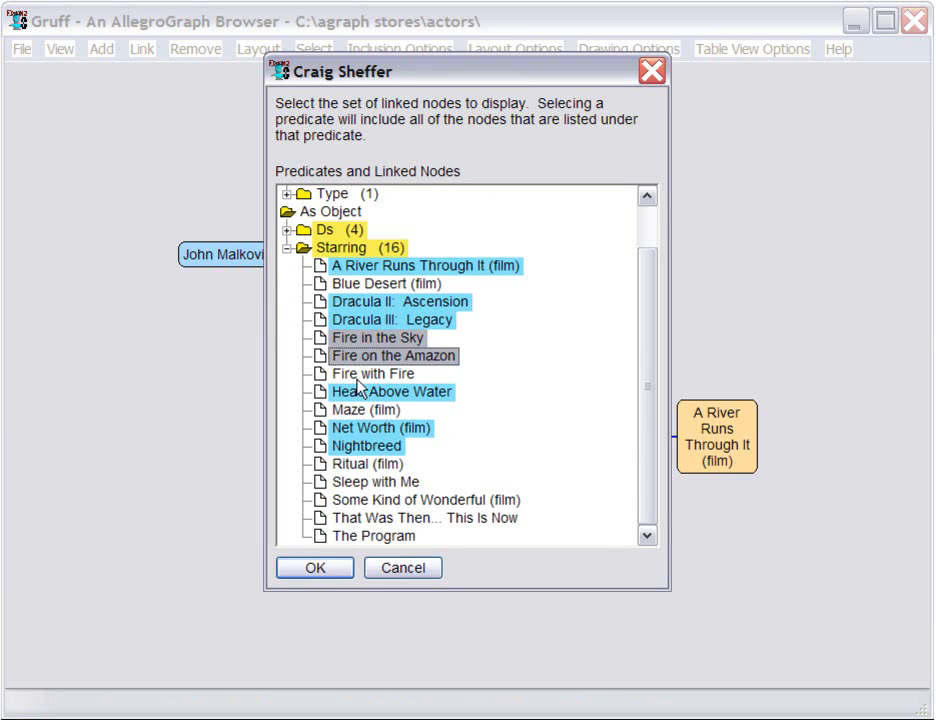
left_click(360, 501, "ctrl")
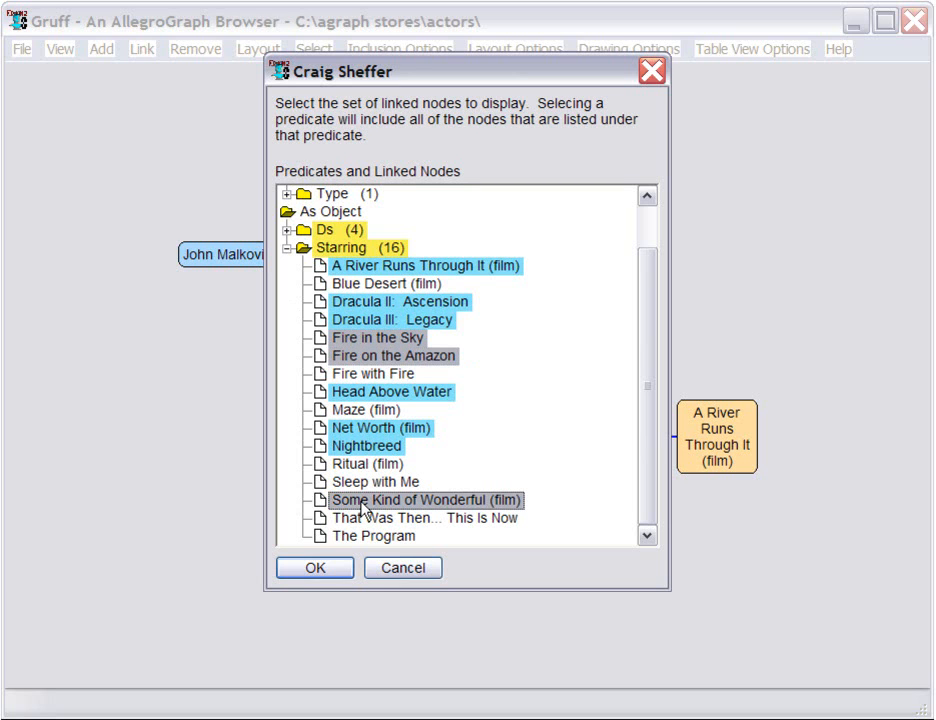
left_click(325, 233, "ctrl")
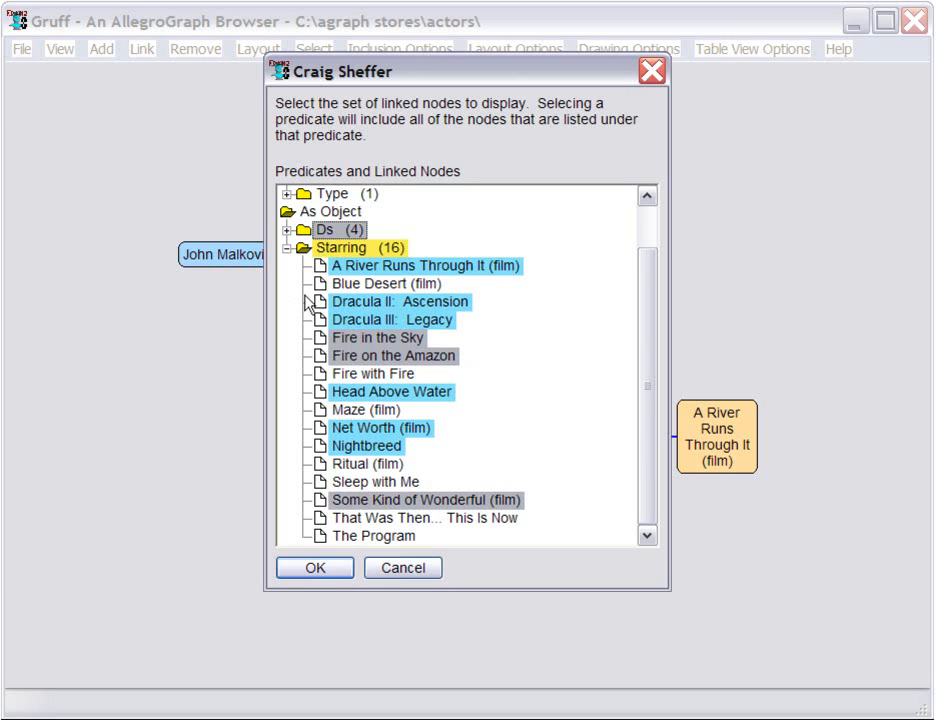
left_click(308, 572)
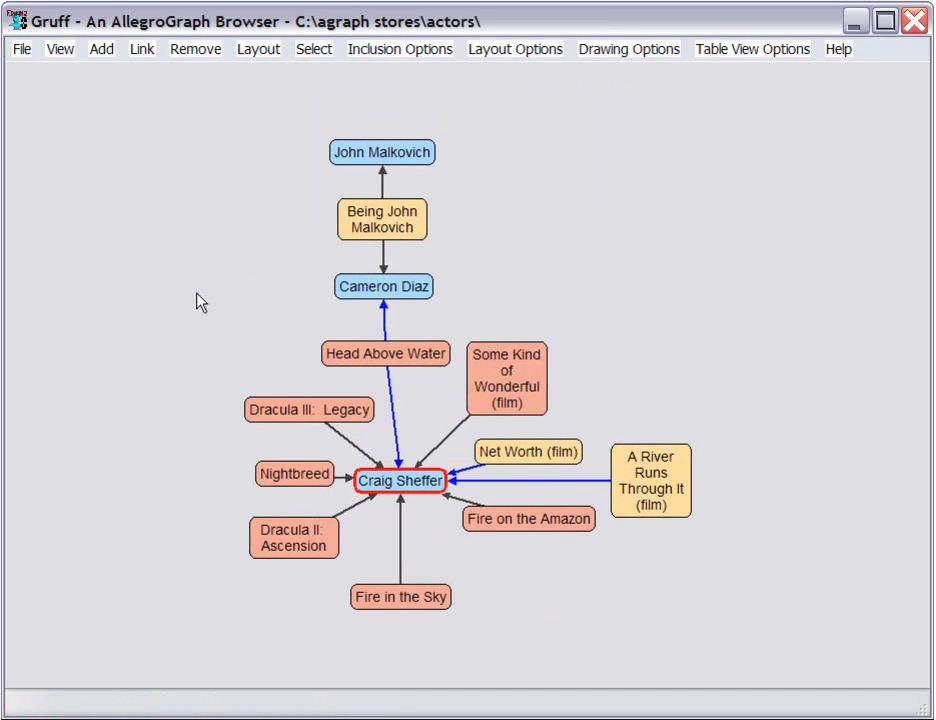
left_click(145, 50)
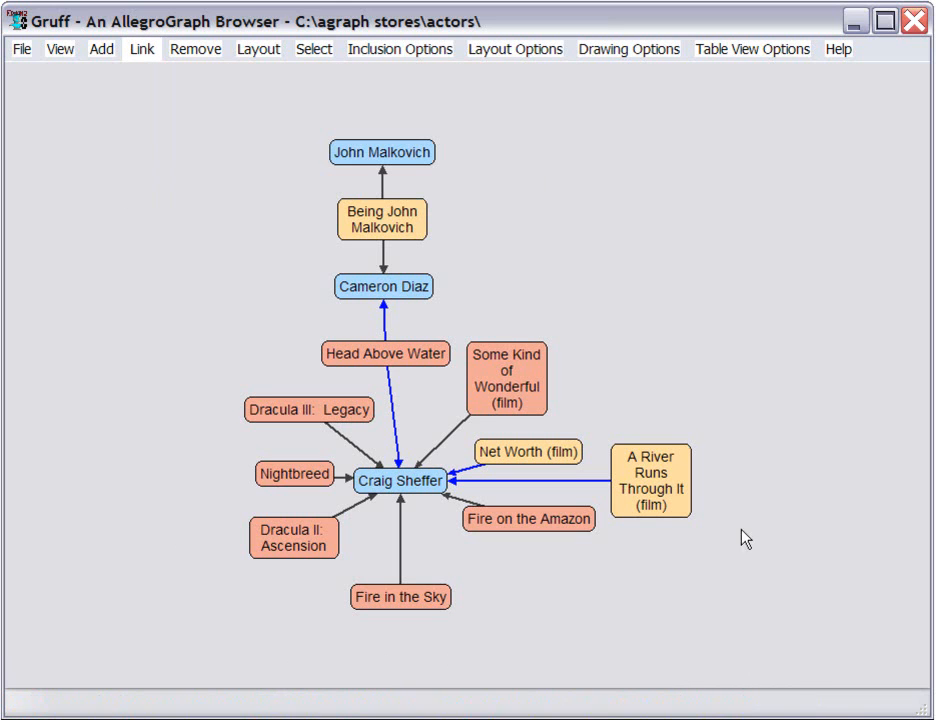
left_click(405, 163)
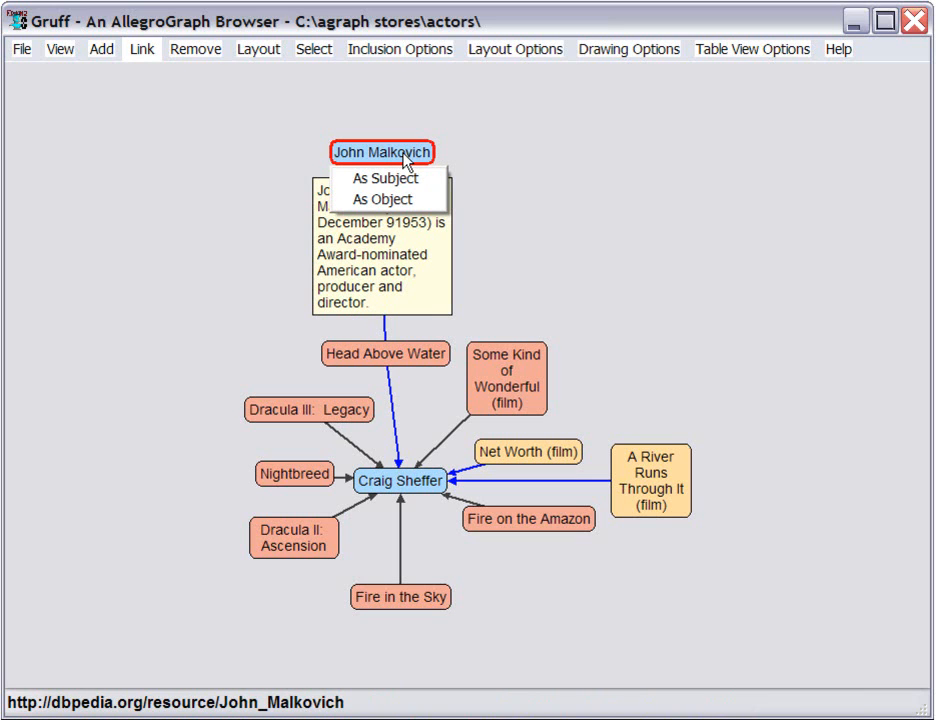
left_click(430, 207)
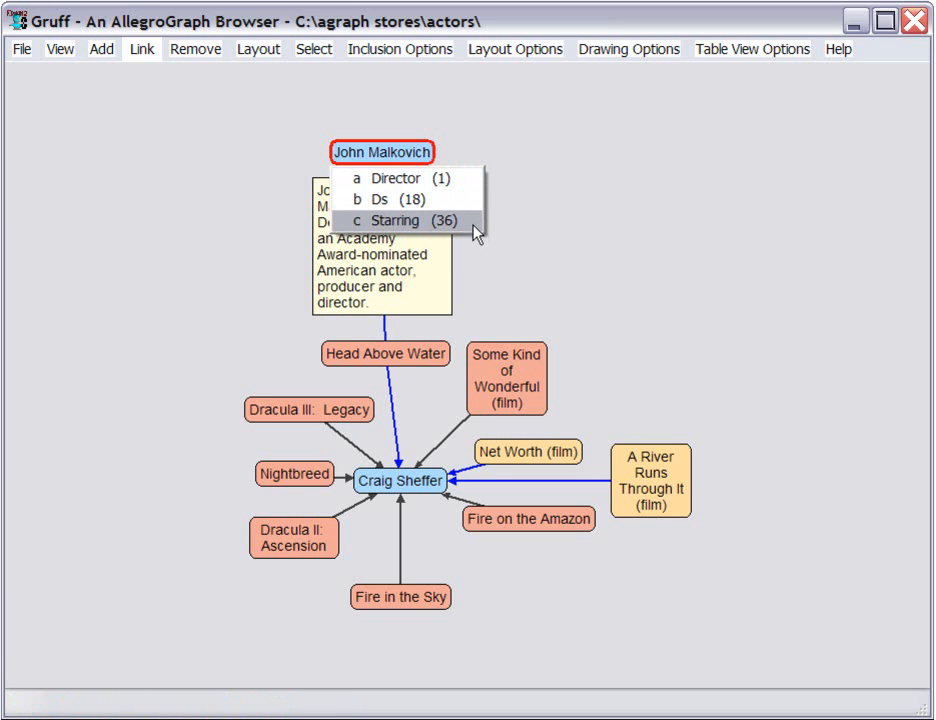
left_click(474, 213)
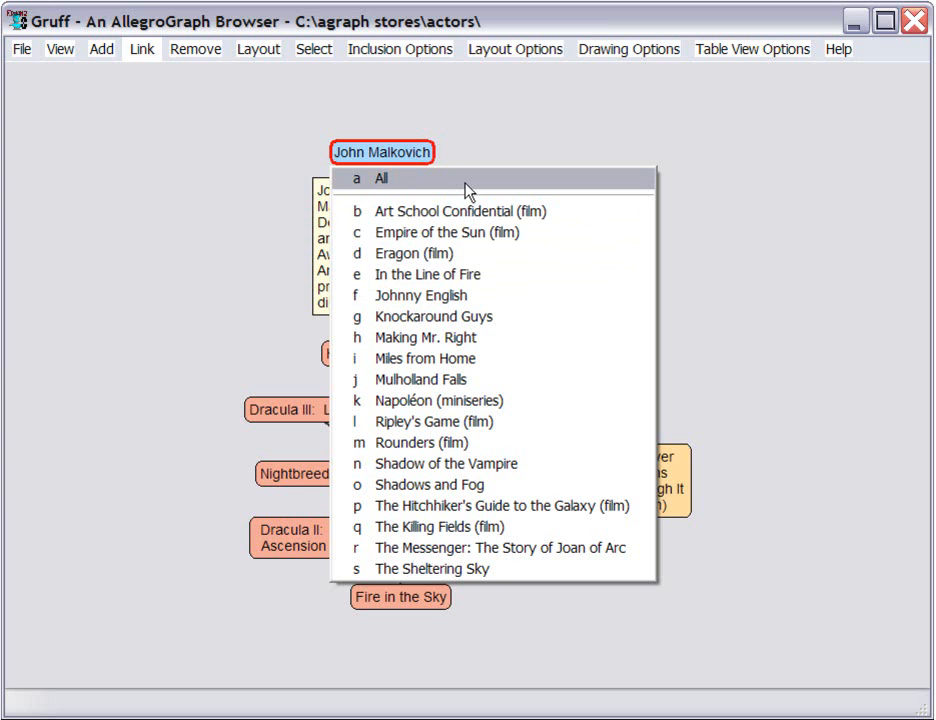
Add The Hitchhiker's Guide to the Galaxy (film) as a linked node of John Malkovich, taken as object of the Starring predicate
left_click(408, 160)
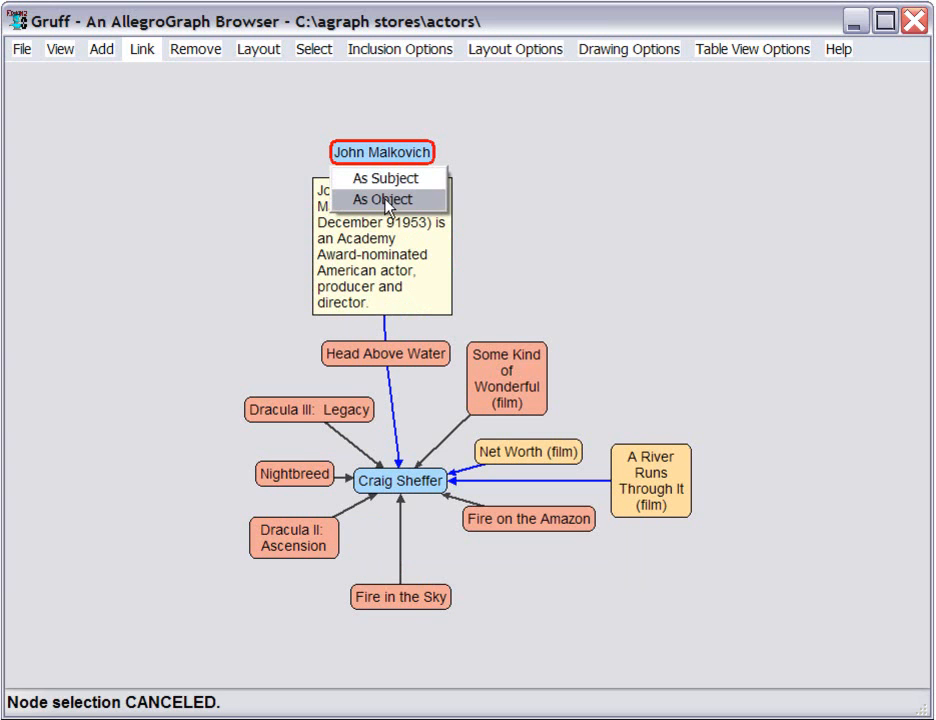
left_click(386, 206)
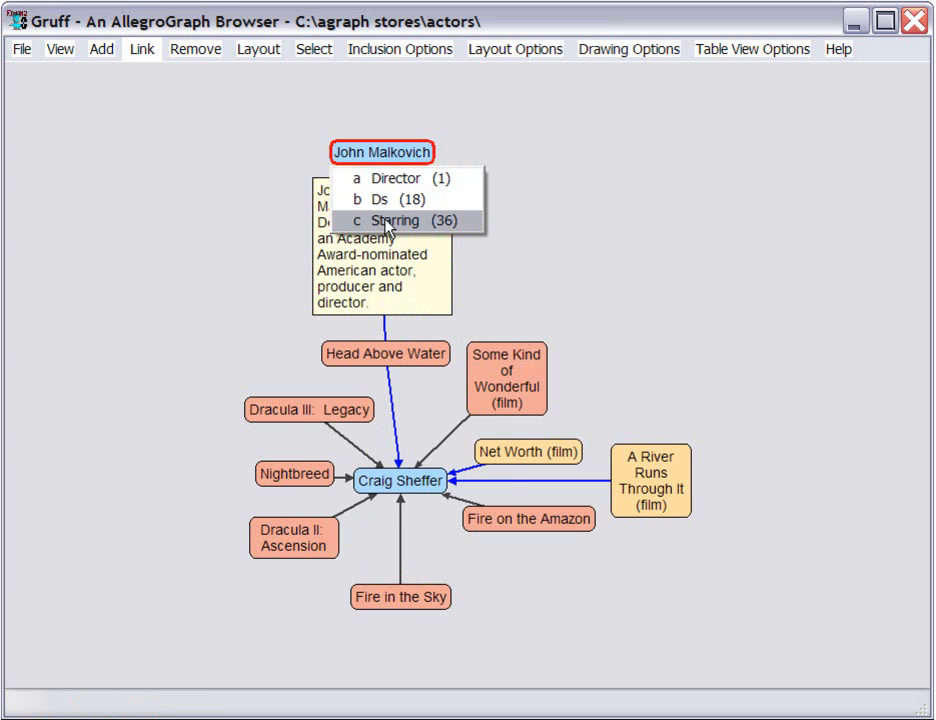
left_click(388, 220)
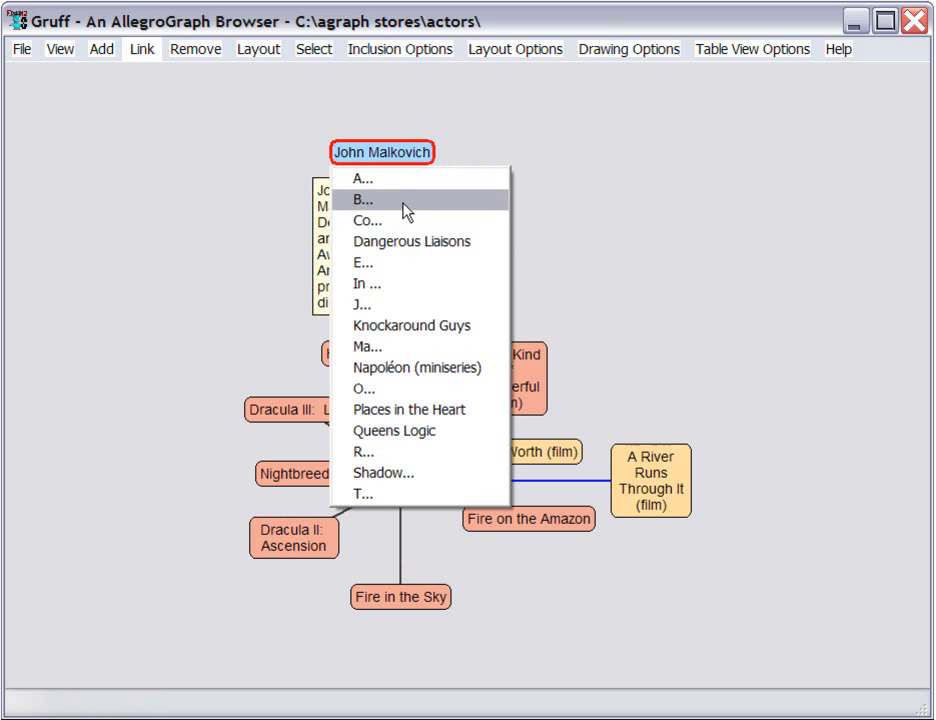
left_click(421, 500)
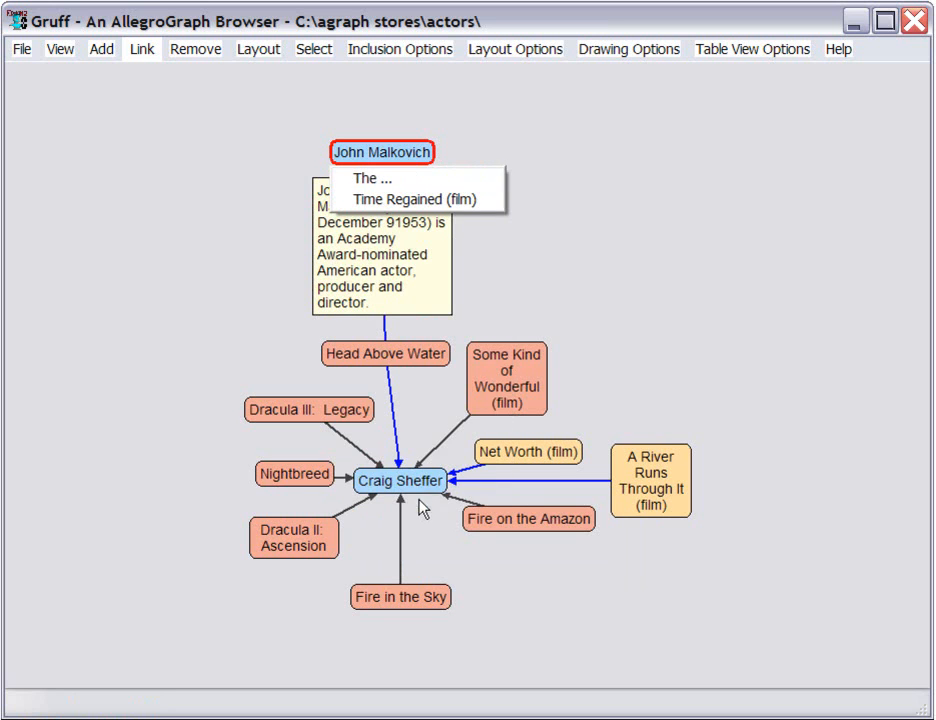
left_click(431, 184)
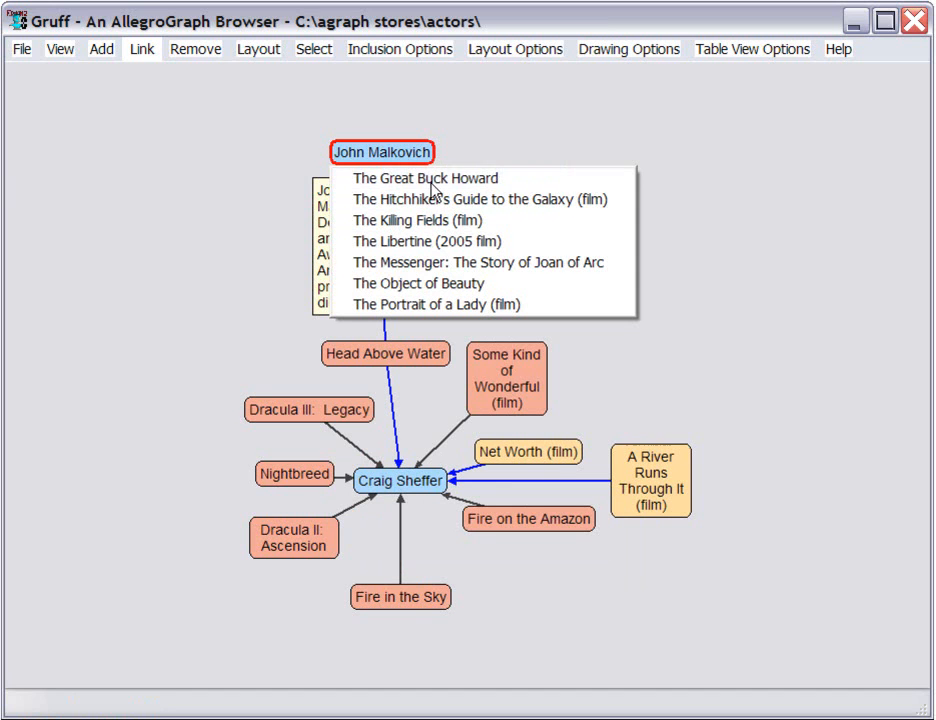
left_click(437, 203)
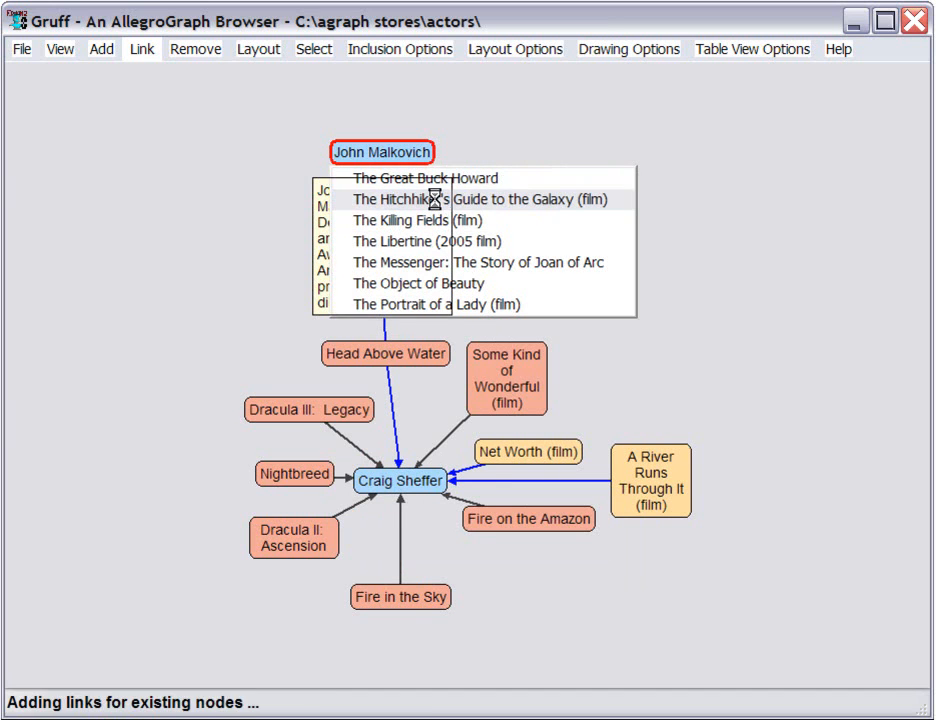